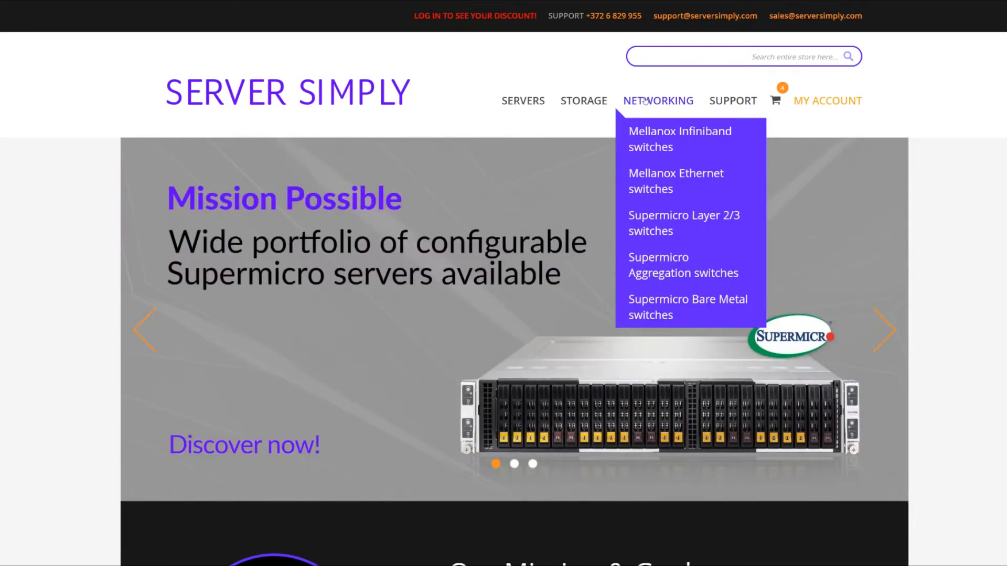
# - Find the Mellanox MSN2010-CB2RO in the Ethernet switches catalogue and start configuring it
pyautogui.click(674, 111)
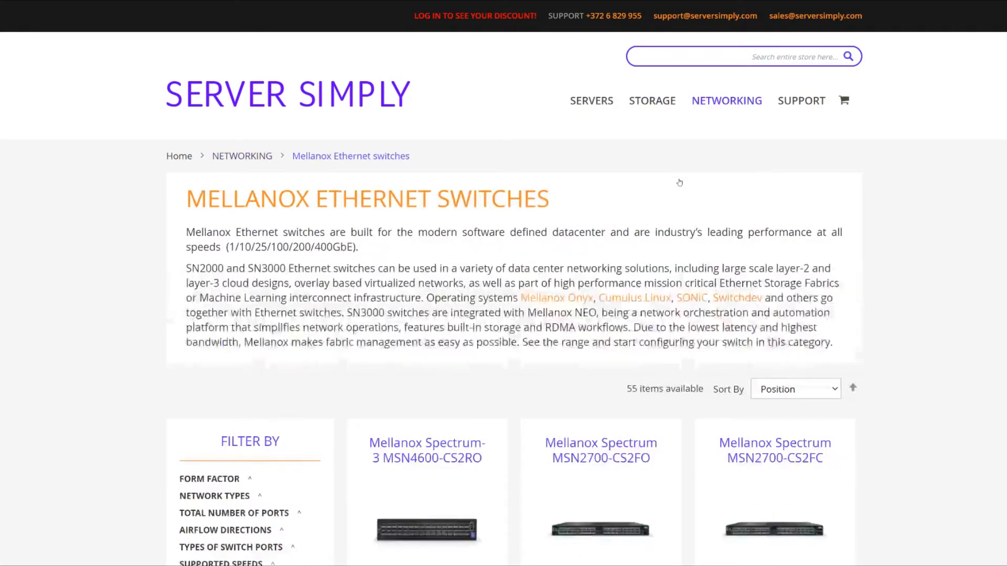
pyautogui.scroll(-2, 670, 180)
pyautogui.scroll(-3, 643, 175)
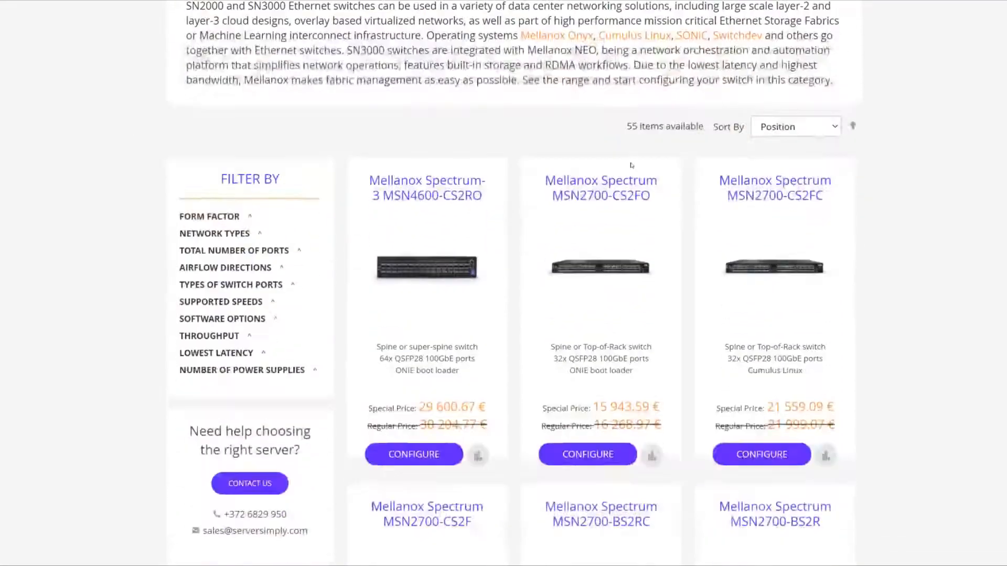
pyautogui.scroll(-3, 642, 176)
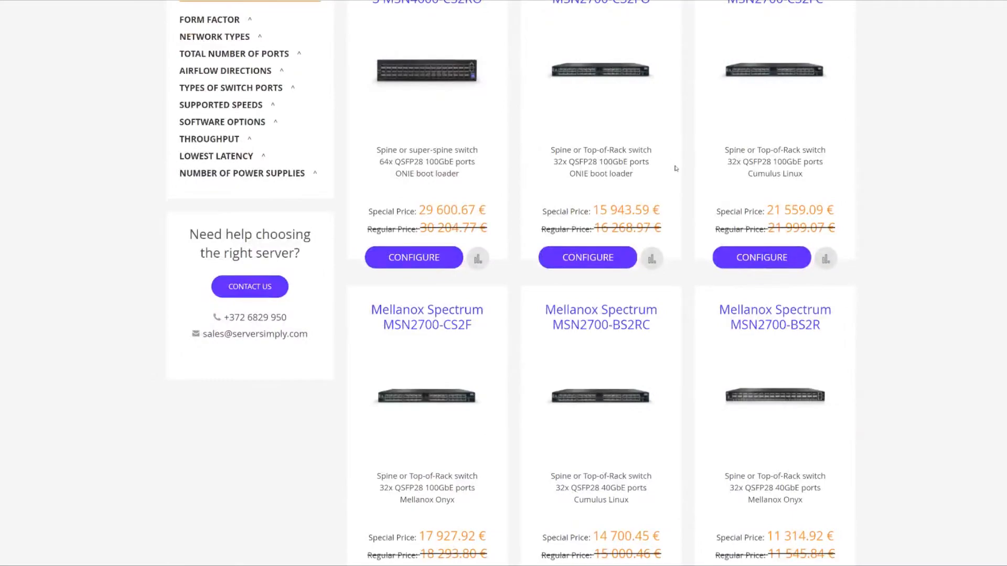
pyautogui.scroll(-3, 676, 165)
pyautogui.scroll(-3, 681, 167)
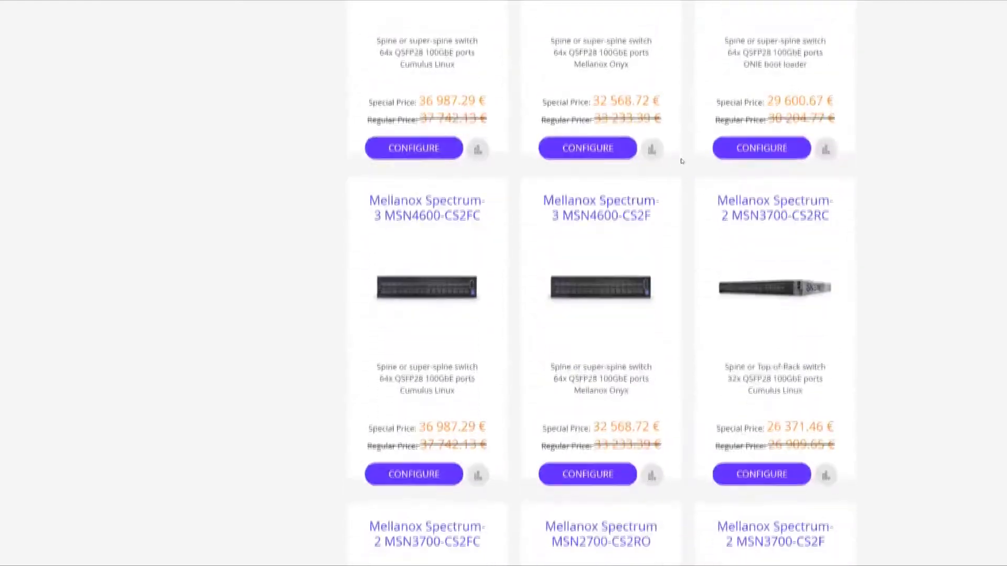
pyautogui.scroll(-3, 682, 161)
pyautogui.scroll(-3, 681, 160)
pyautogui.scroll(-2, 681, 160)
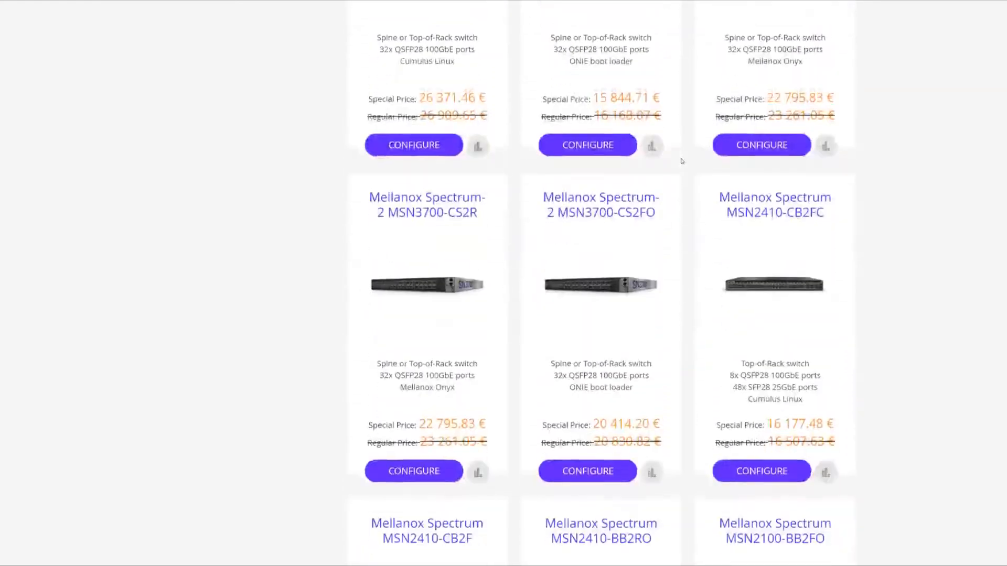
pyautogui.scroll(-3, 681, 161)
pyautogui.scroll(-3, 681, 161)
pyautogui.scroll(-2, 681, 161)
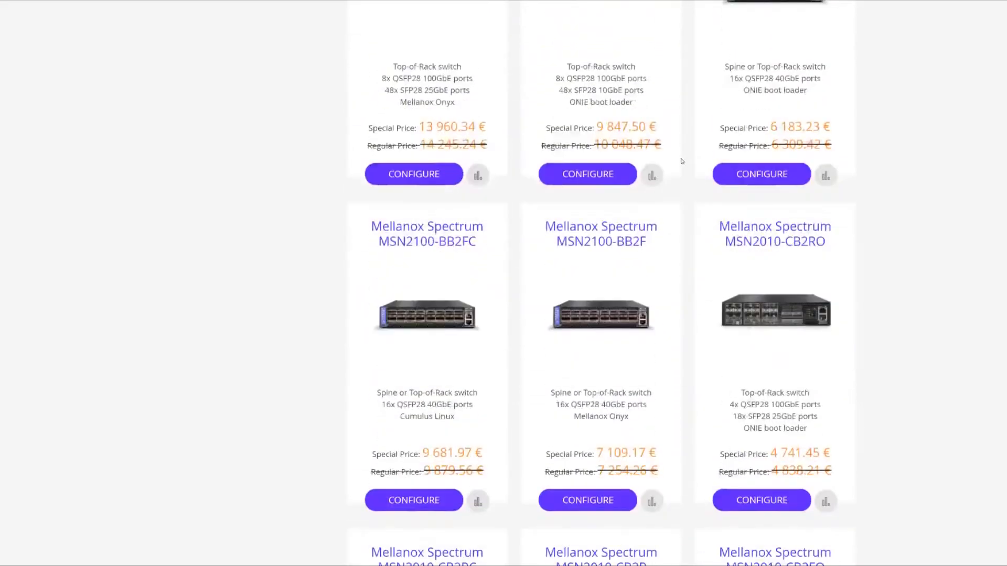
pyautogui.scroll(-3, 695, 159)
pyautogui.scroll(1, 695, 157)
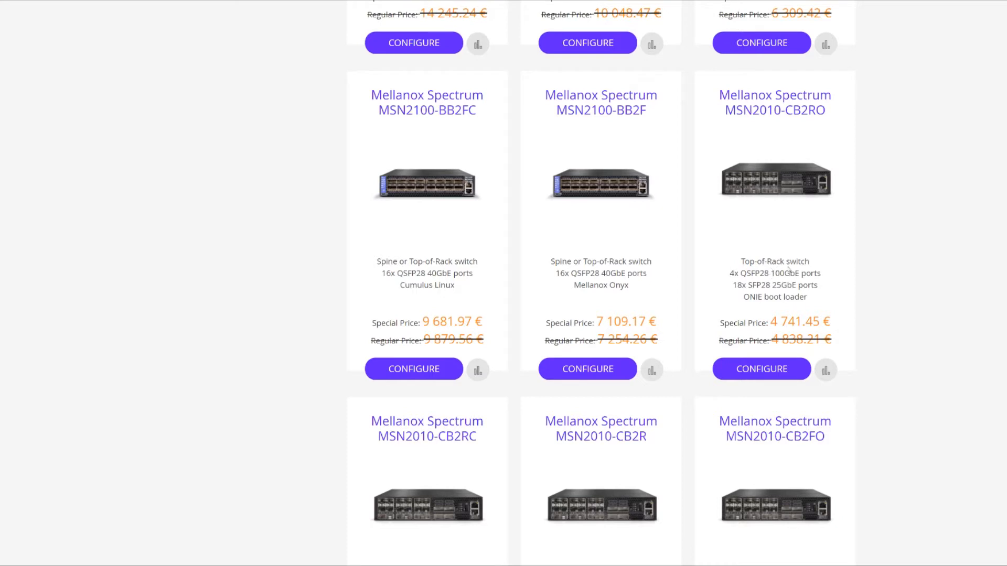
pyautogui.click(755, 368)
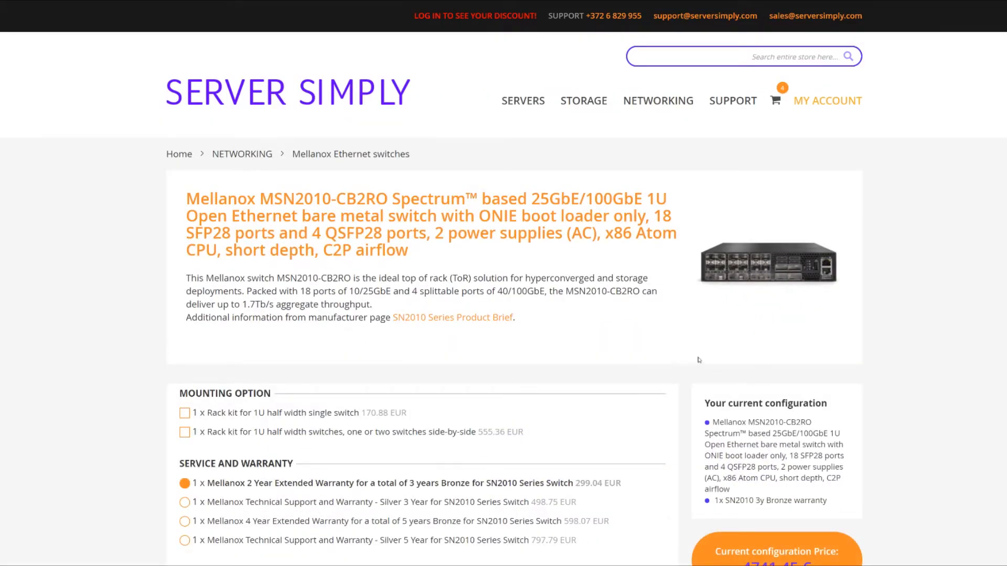
pyautogui.scroll(-2, 622, 346)
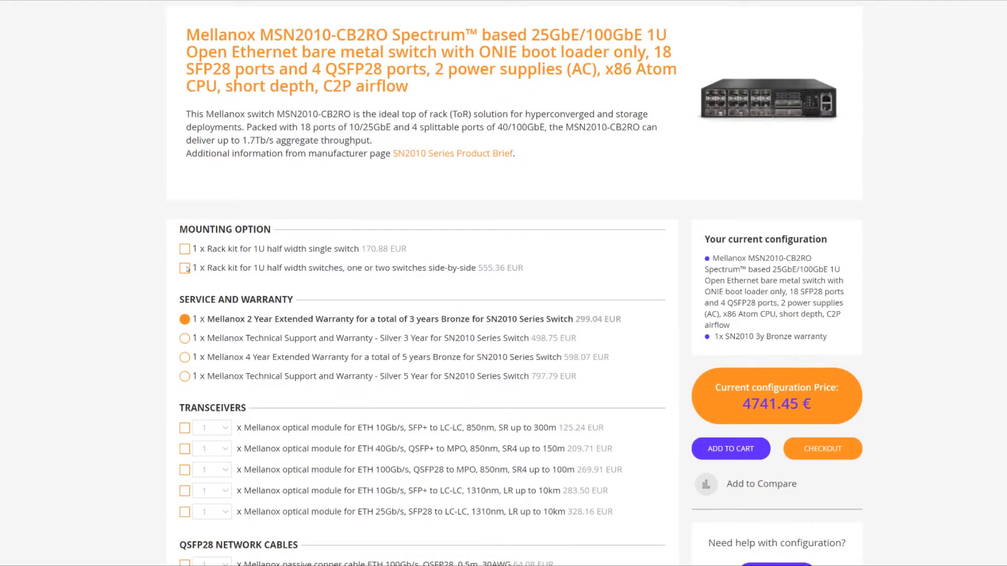
# - Add the two-switch side-by-side 1U rack kit, bringing the price to 5296.80 €
pyautogui.click(186, 269)
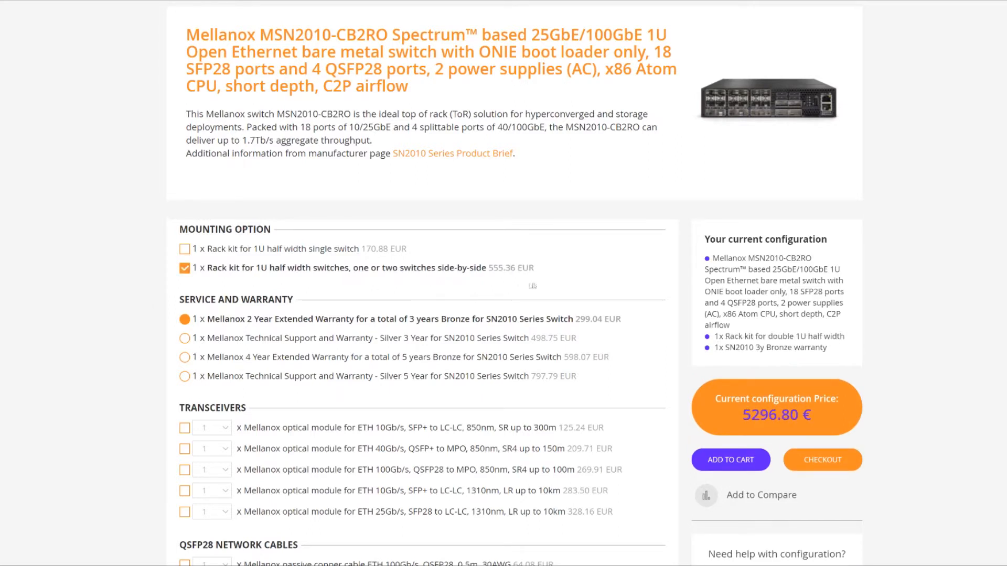
pyautogui.scroll(-1, 211, 288)
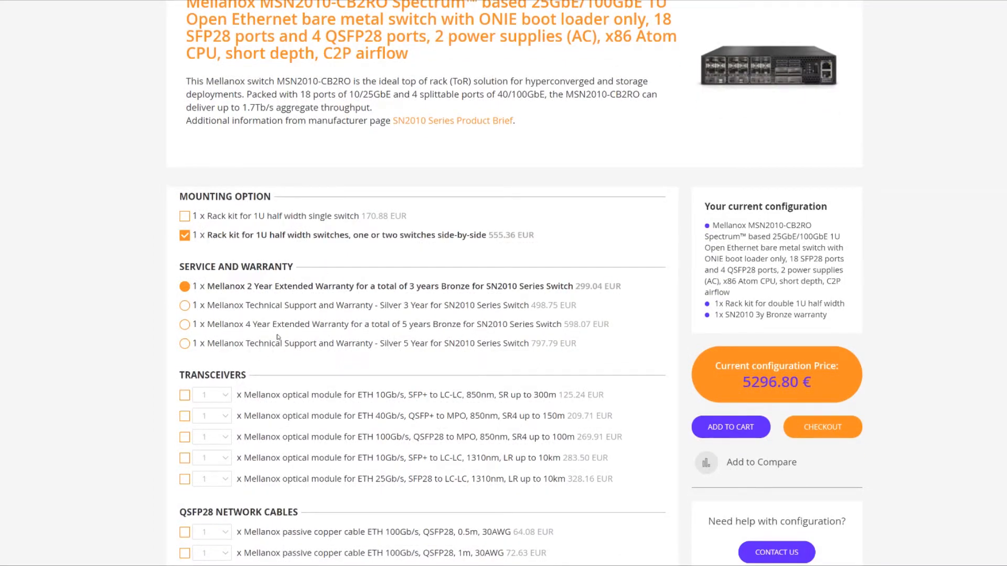
pyautogui.scroll(-4, 292, 332)
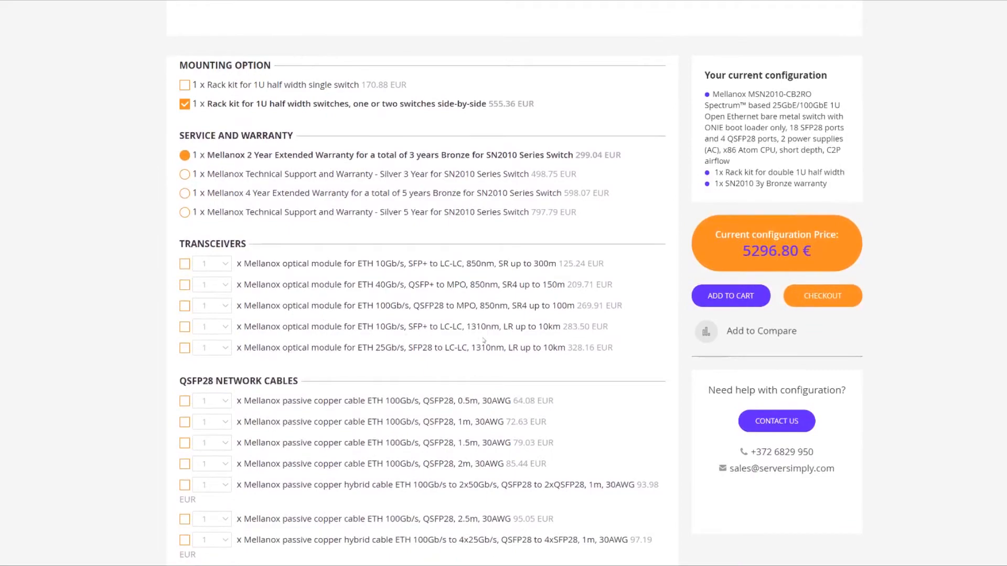
pyautogui.scroll(-1, 341, 323)
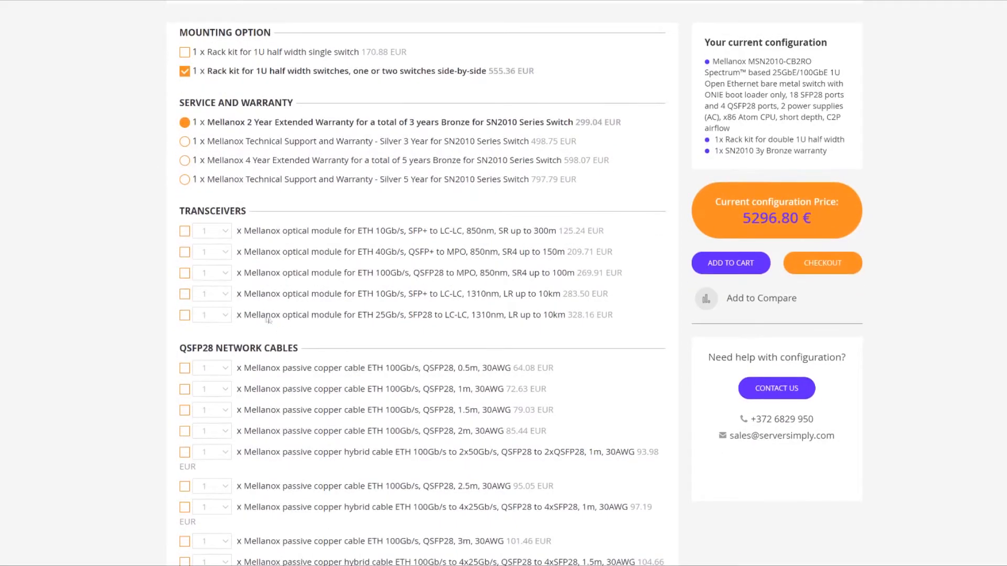
pyautogui.scroll(-2, 296, 331)
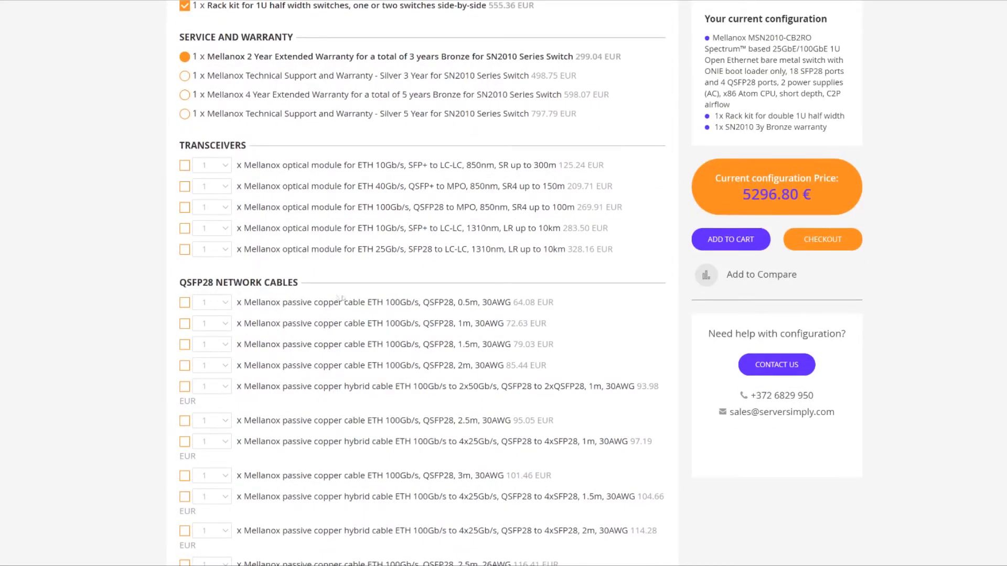
pyautogui.scroll(-2, 334, 293)
pyautogui.scroll(-2, 334, 292)
pyautogui.scroll(-5, 333, 291)
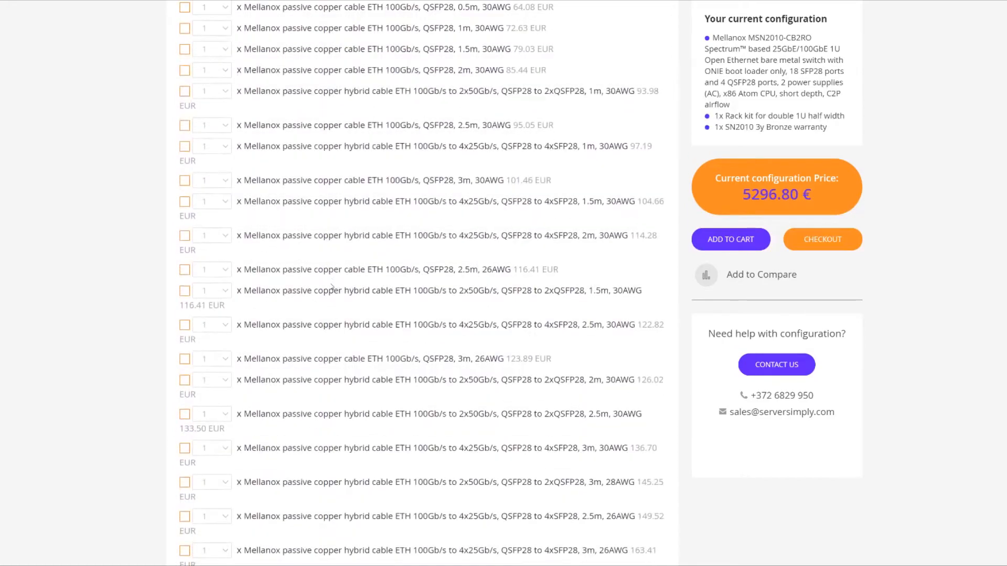
pyautogui.scroll(-6, 332, 288)
pyautogui.scroll(-6, 331, 288)
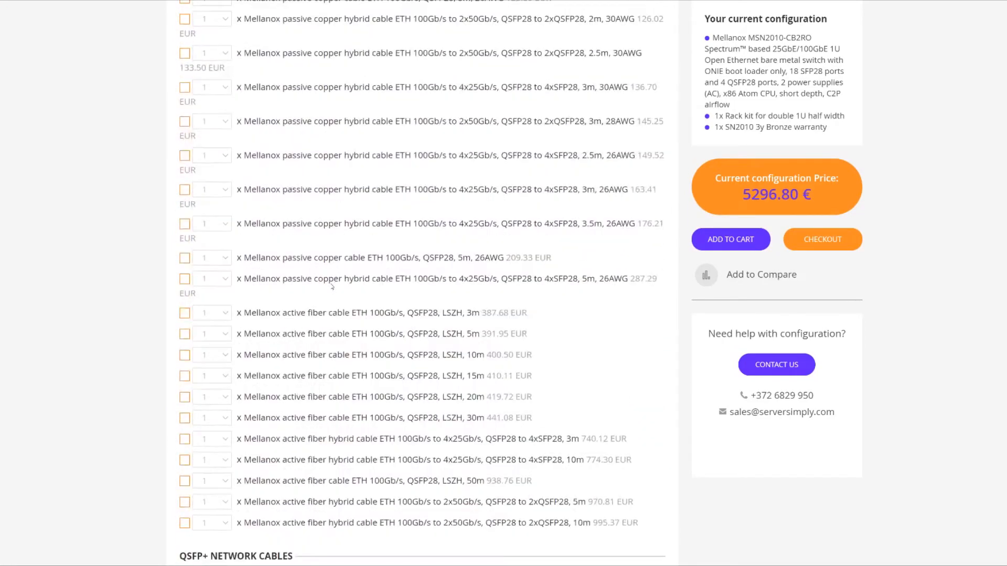
pyautogui.scroll(-6, 331, 287)
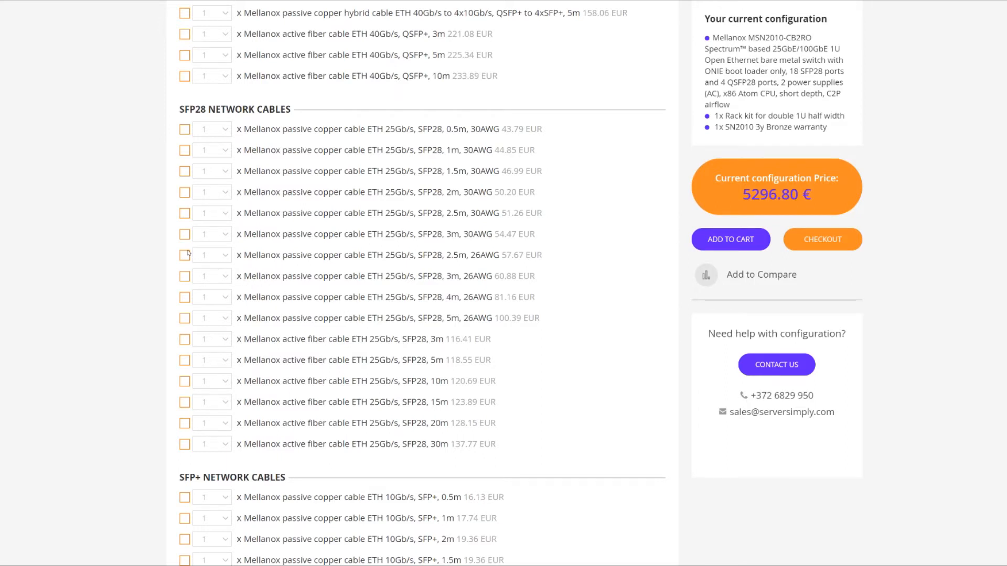
# - Add four 2m 30AWG SFP28 copper cables and put the 5497.58 € switch into the cart
pyautogui.click(184, 192)
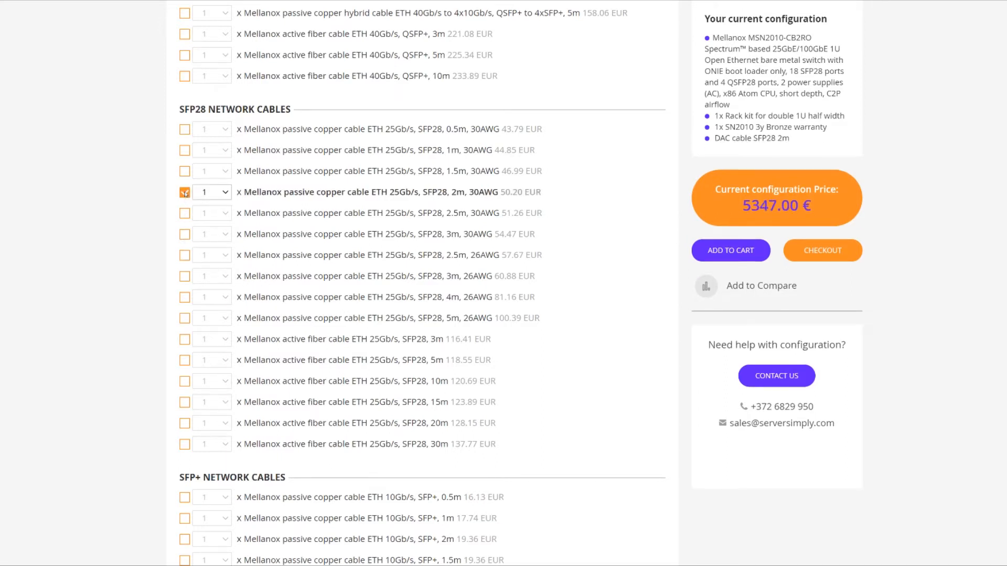
pyautogui.click(211, 192)
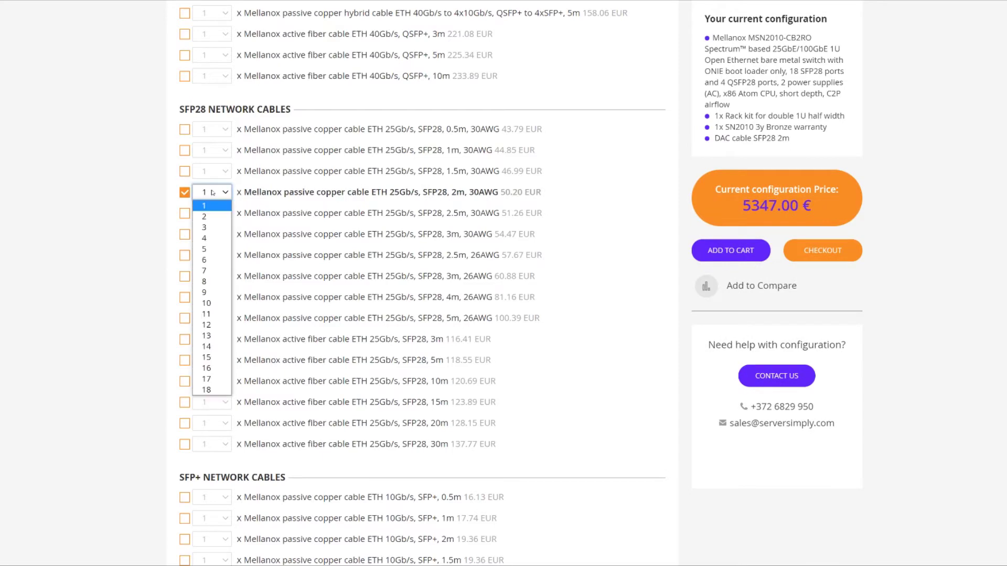
pyautogui.click(211, 238)
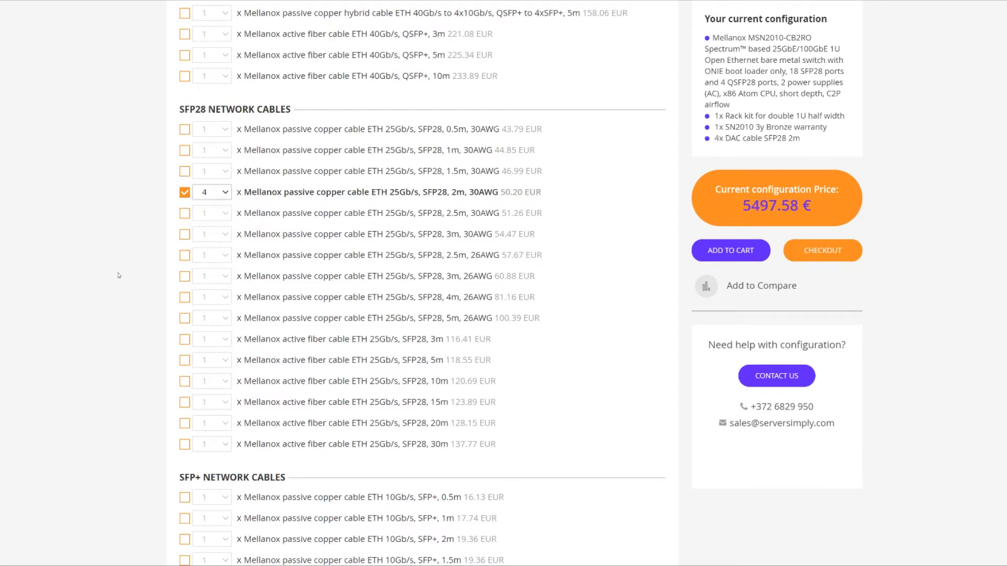
pyautogui.scroll(-3, 118, 265)
pyautogui.scroll(-1, 117, 247)
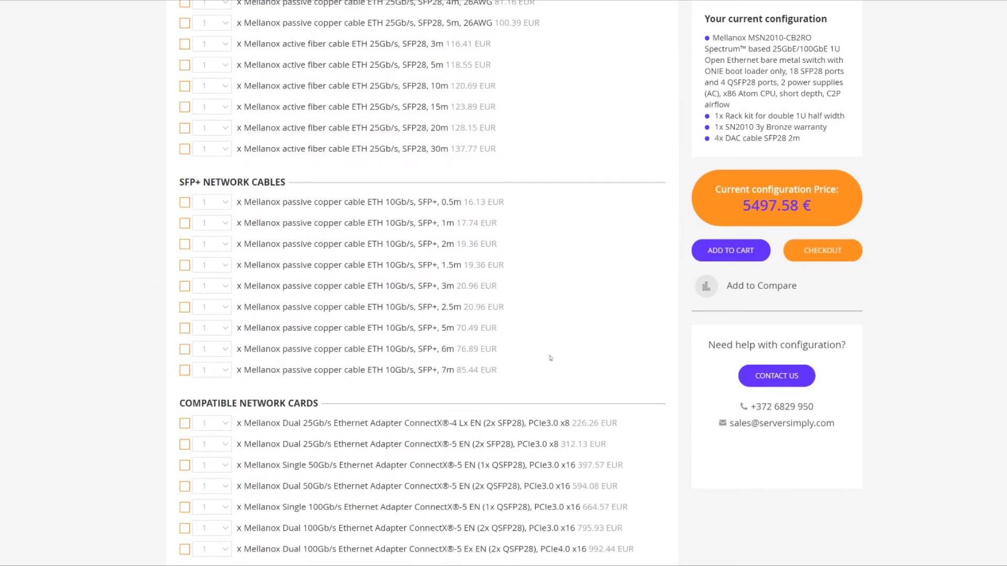
pyautogui.scroll(1, 549, 357)
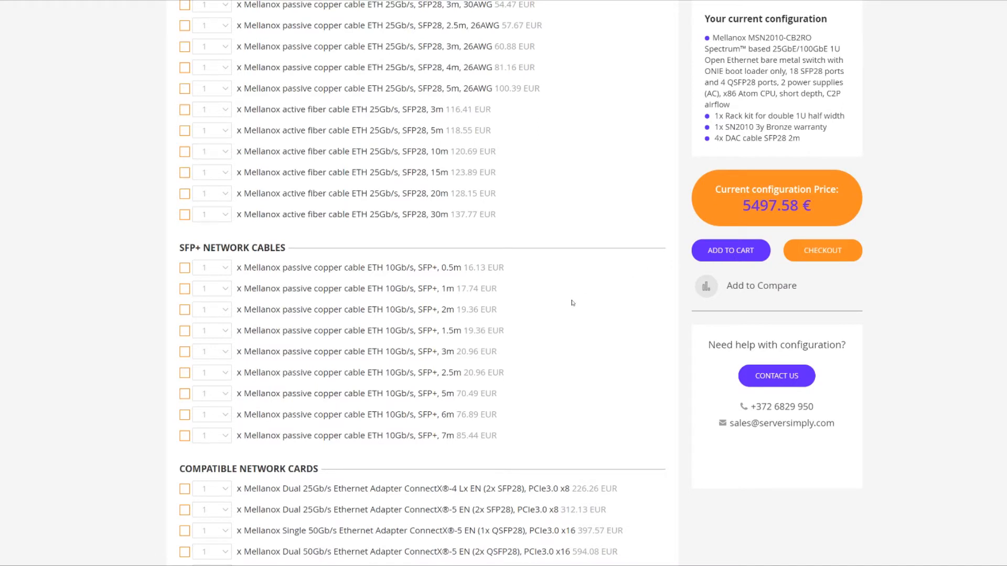
pyautogui.click(533, 366)
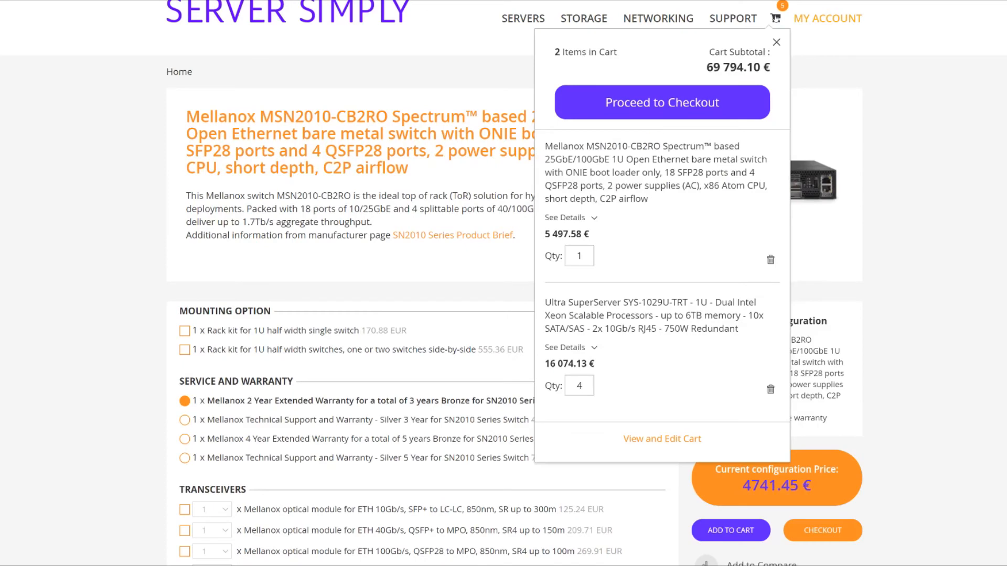
# - In the full cart, raise the MSN2010-CB2RO quantity to 2 for a 90 350.02 € total
pyautogui.click(658, 440)
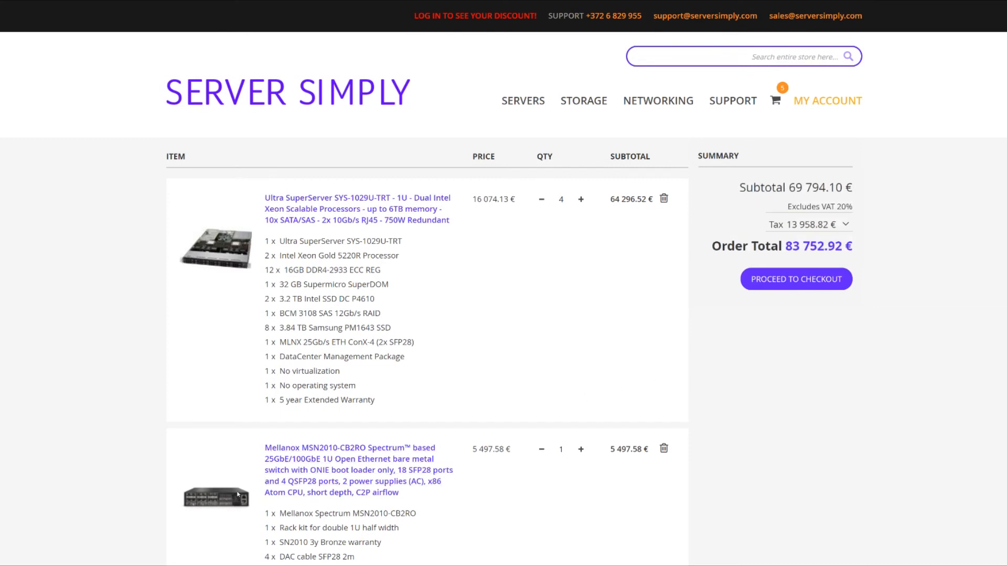
pyautogui.click(580, 450)
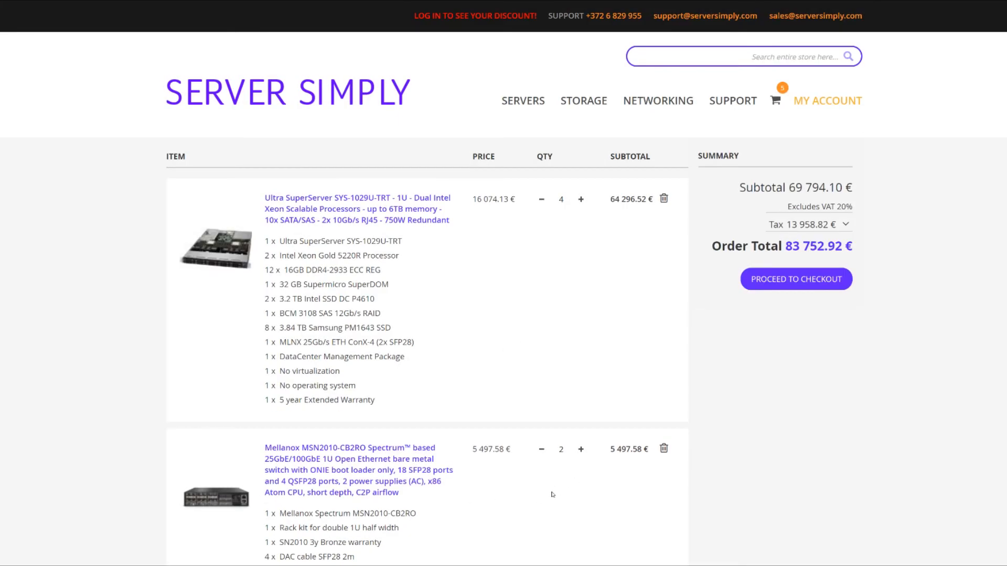